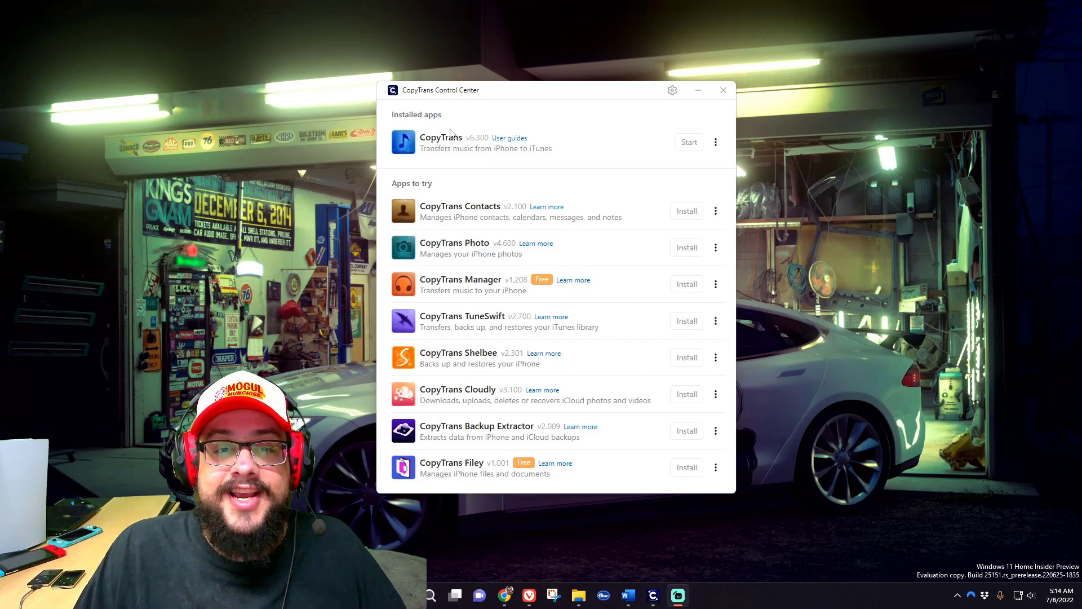
Launch CopyTrans from the Control Center's Installed apps list
mouse_move(530, 94)
left_mouse_down()
mouse_move(522, 100)
mouse_move(533, 98)
left_mouse_up()
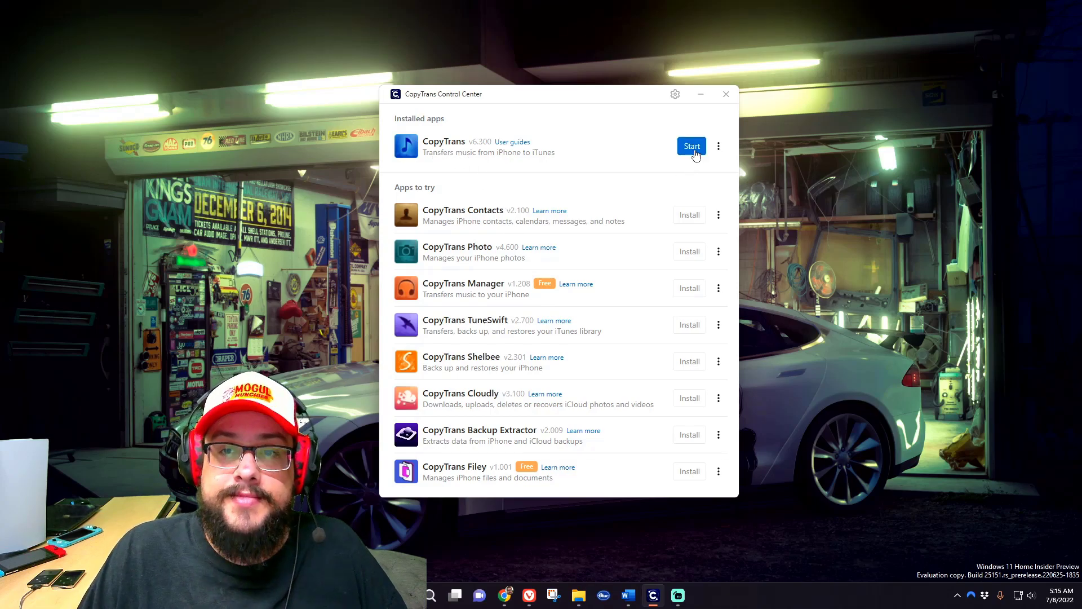
left_click(695, 151)
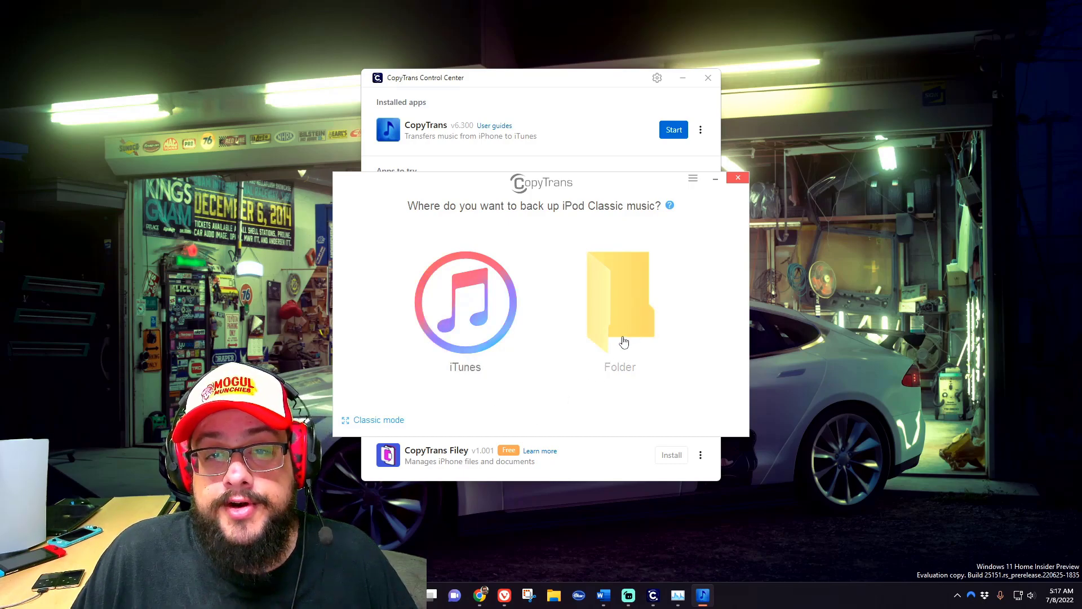
Switch to Classic mode and re-tick every track so 56.16 GB is marked for backup
left_click(376, 427)
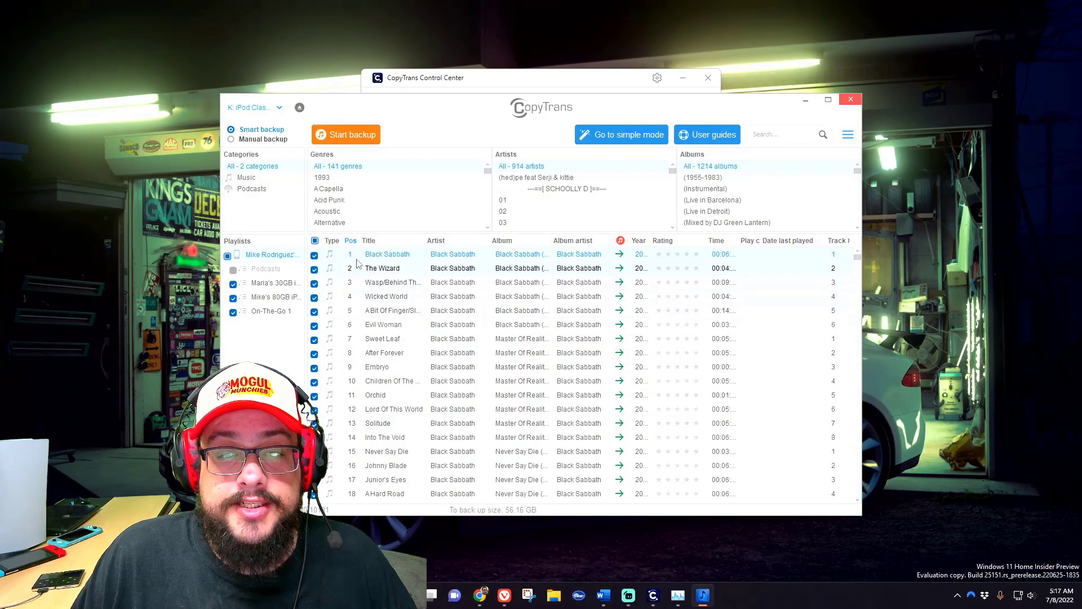
left_click(315, 240)
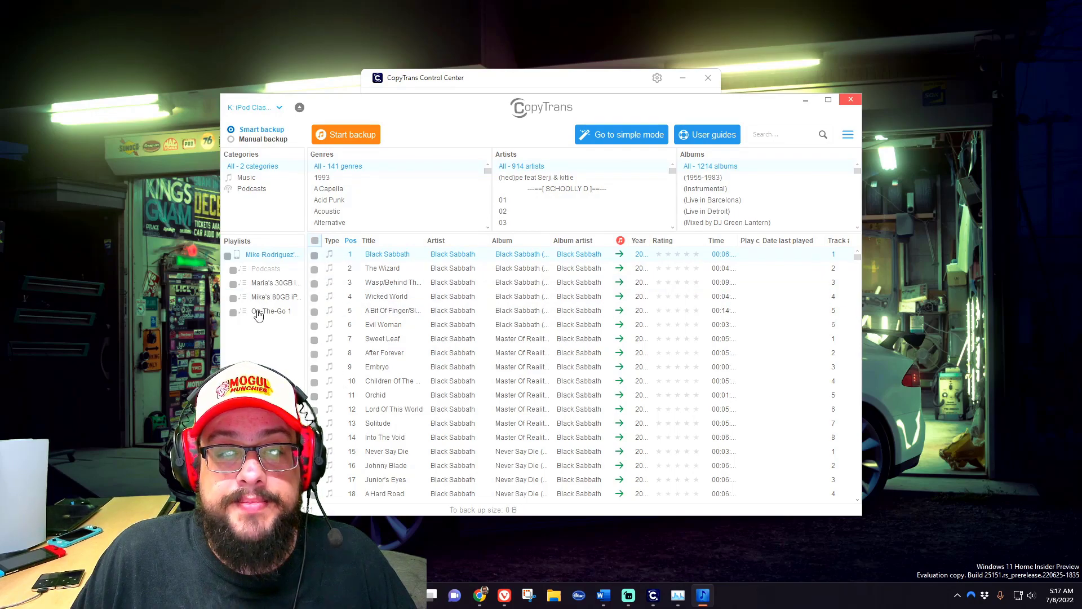
left_click(315, 241)
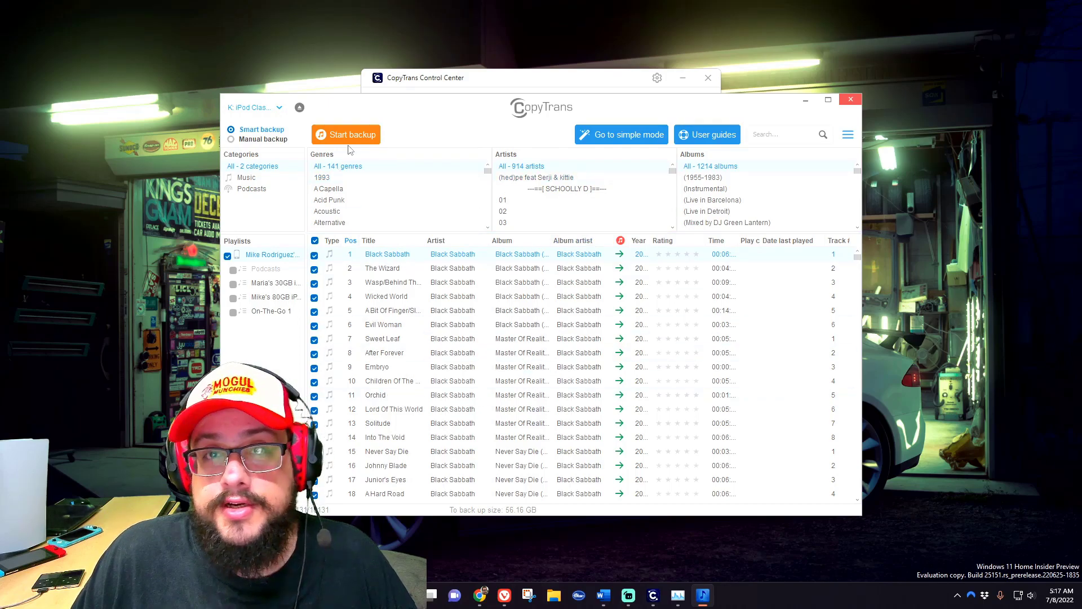
Choose Folder as the backup destination and confirm the folder to start copying the tracks
left_click(615, 140)
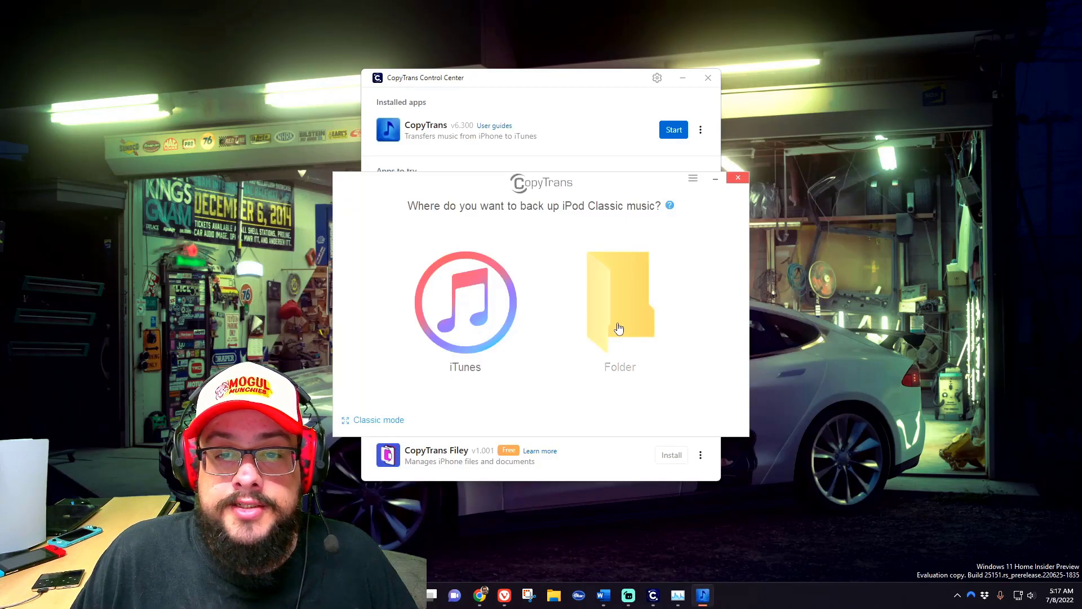
left_click(647, 317)
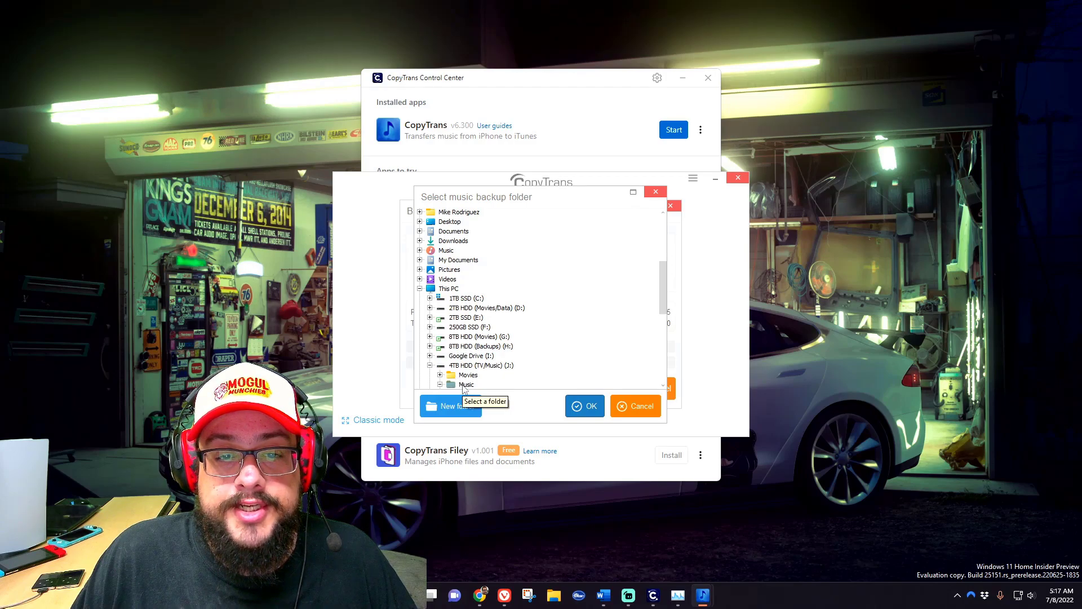
left_click(585, 405)
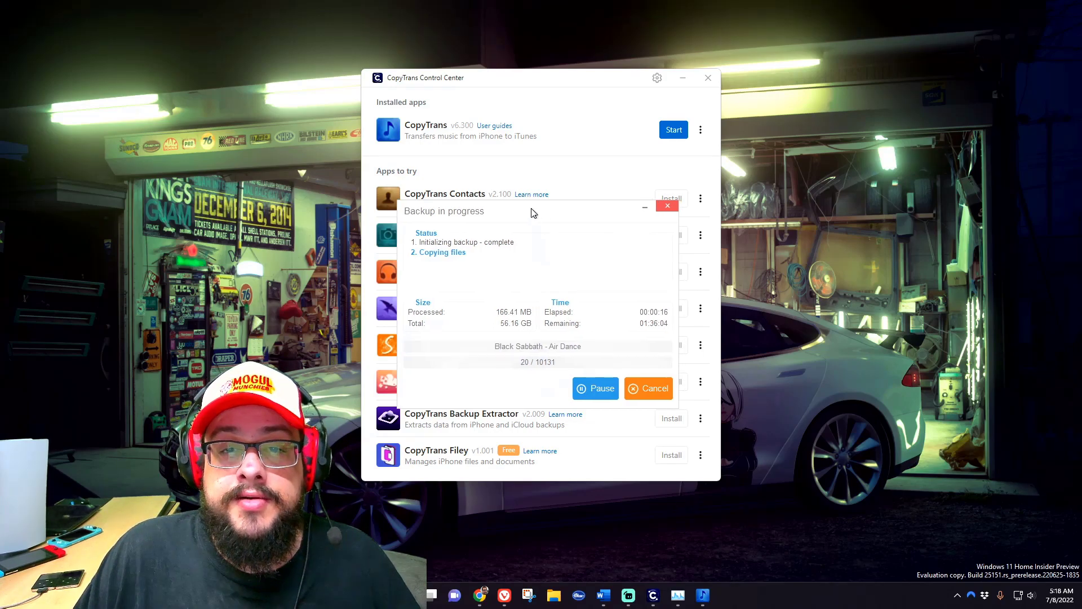
Cancel the running backup partway, leaving 13 songs newly copied
mouse_move(531, 212)
left_mouse_down()
mouse_move(530, 231)
mouse_move(546, 215)
mouse_move(524, 223)
left_mouse_up()
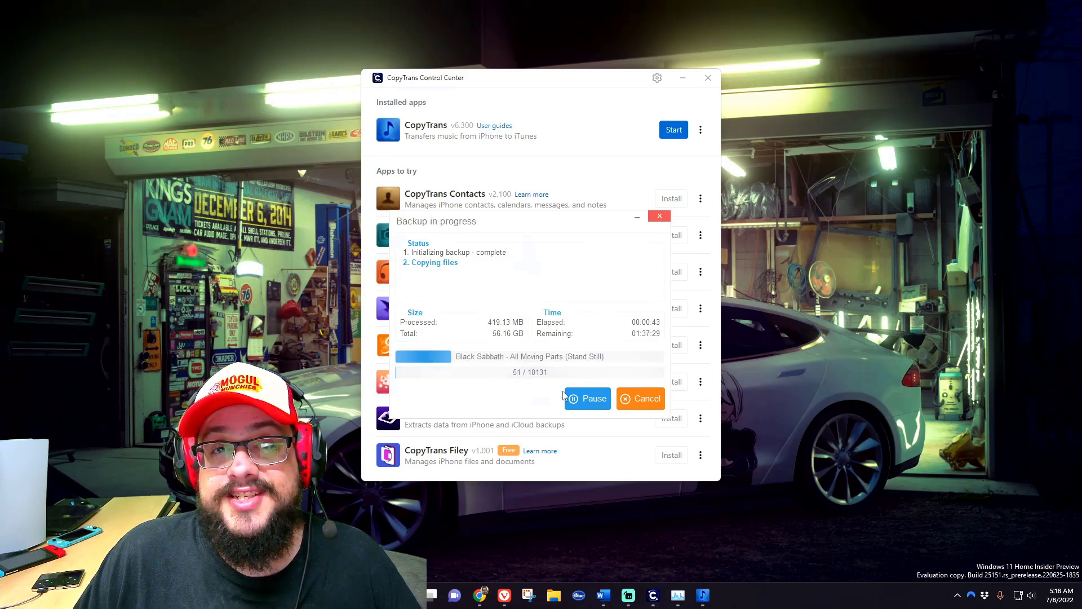
left_click(640, 395)
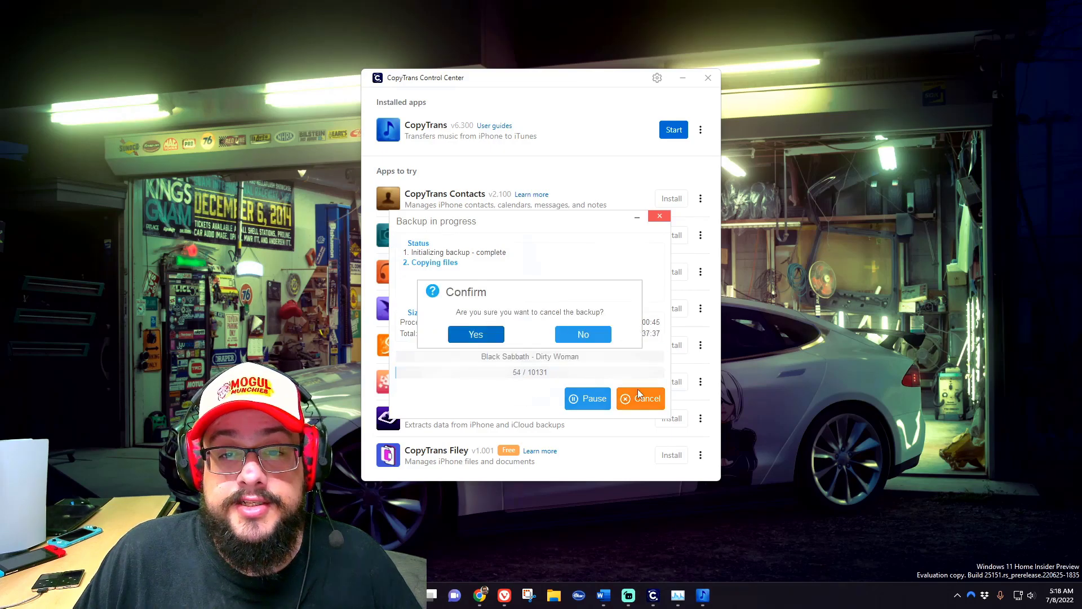
left_click(475, 340)
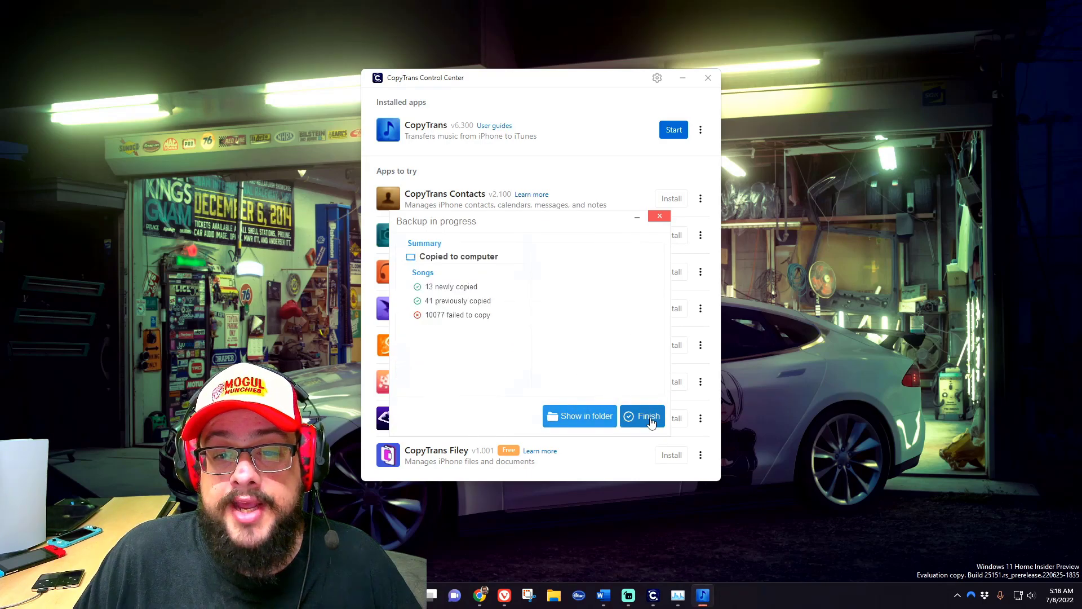
Close the summary and untick 'Junior's Eyes' and 'A Hard Road' in the track list
left_click(650, 418)
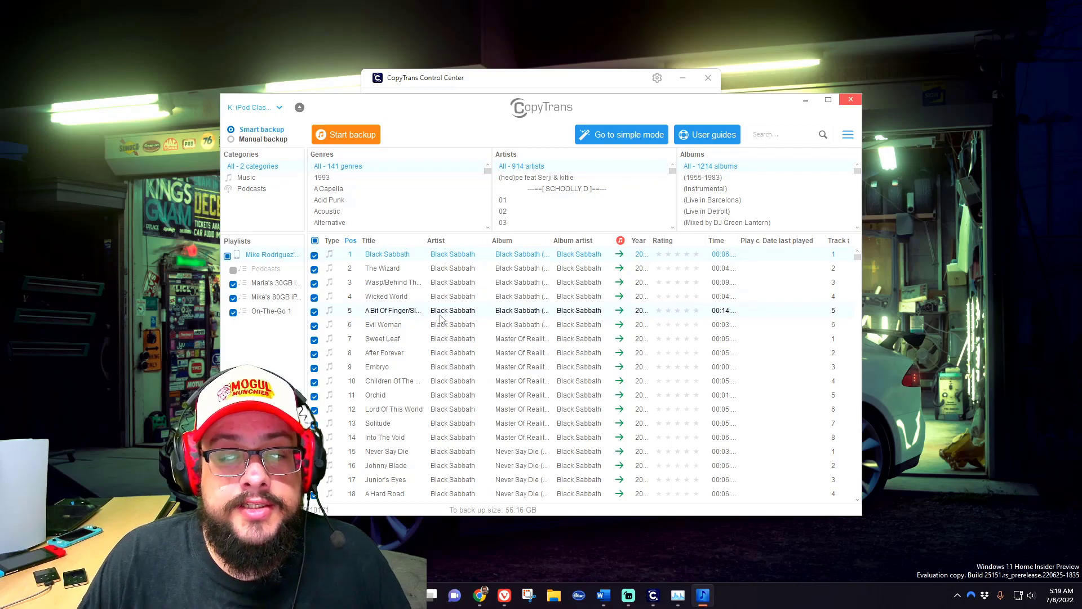
scroll(442, 325, "down", 2)
scroll(443, 326, "down", 2)
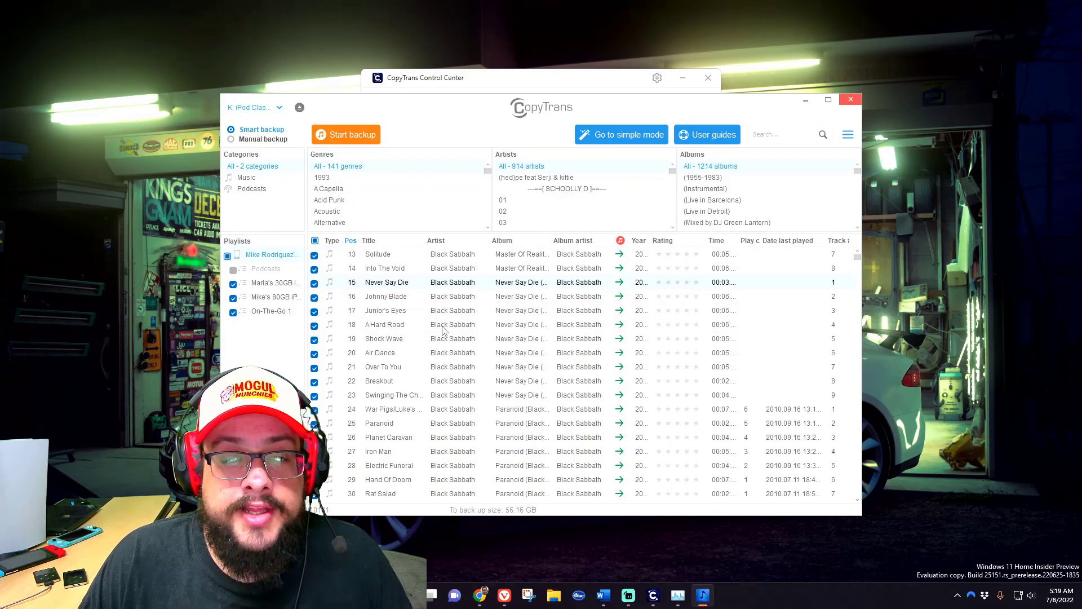
left_click(314, 312)
left_click(314, 326)
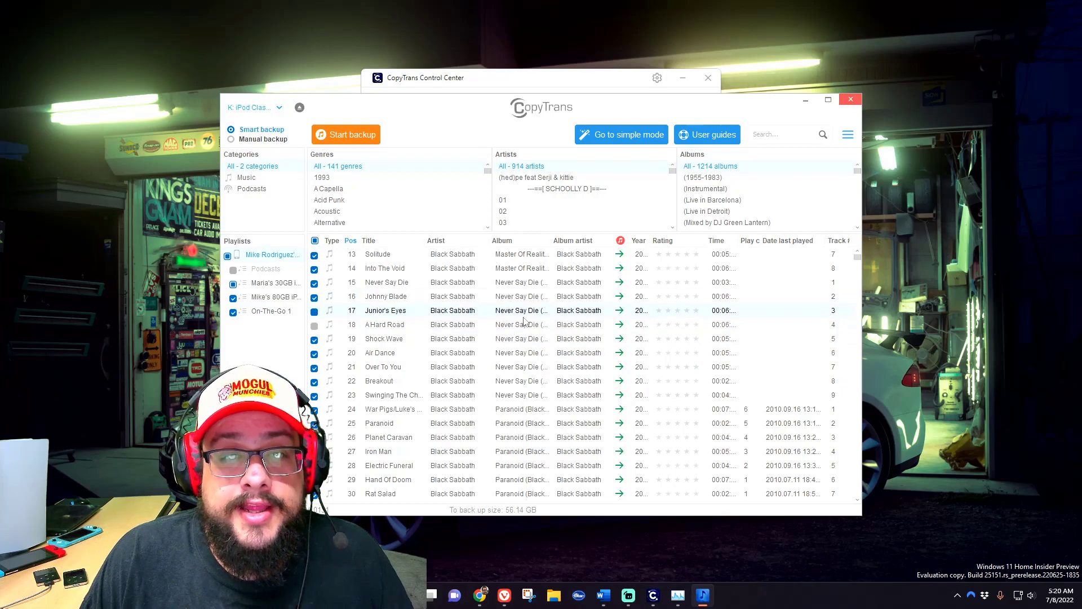
Start a second backup of the ticked tracks and abort it
left_click(341, 136)
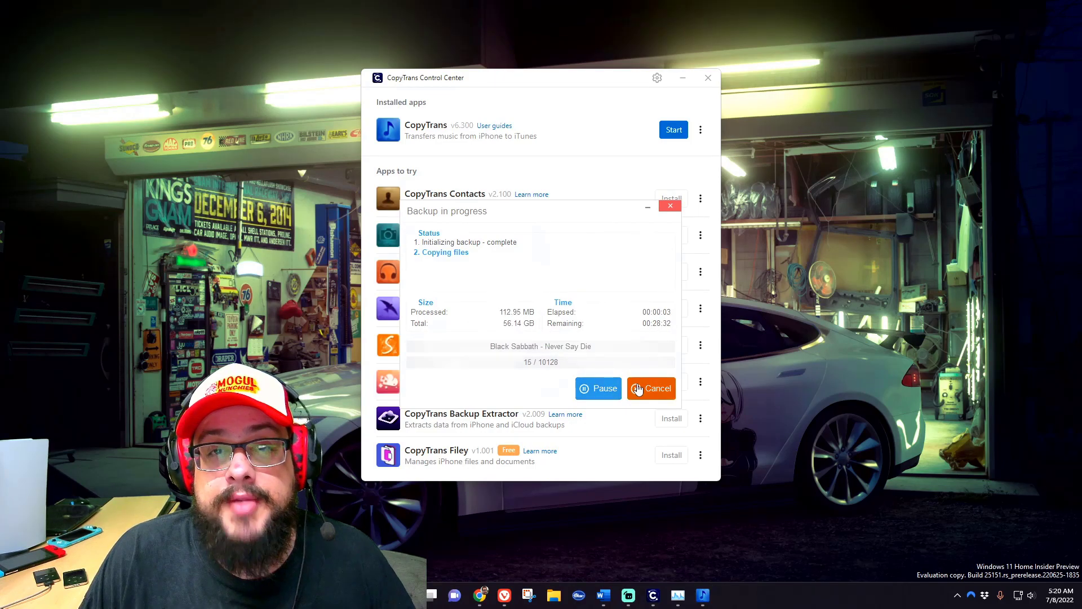
left_click(638, 389)
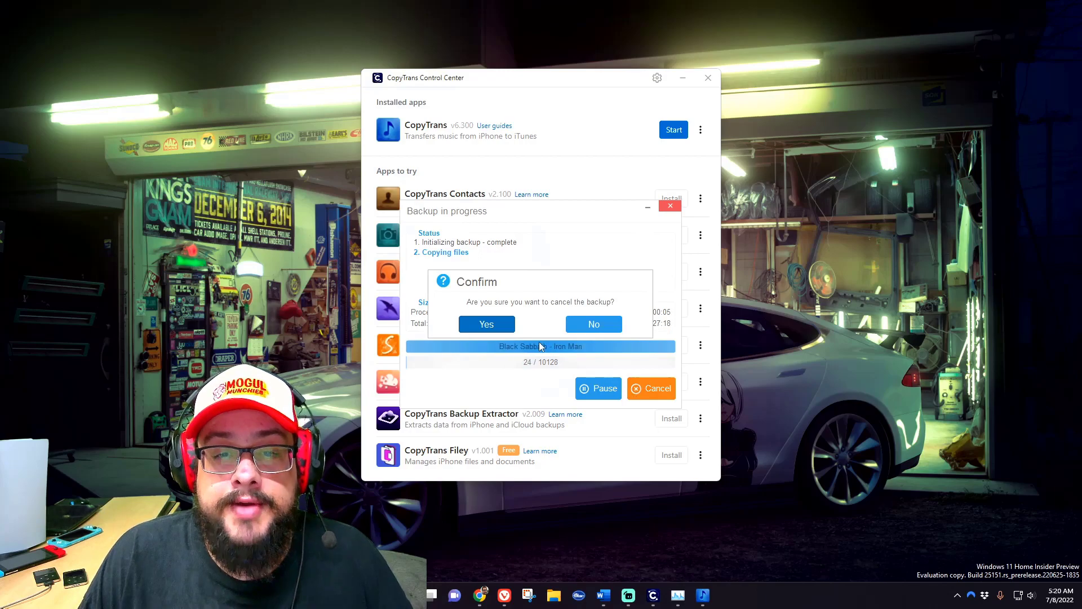
left_click(487, 326)
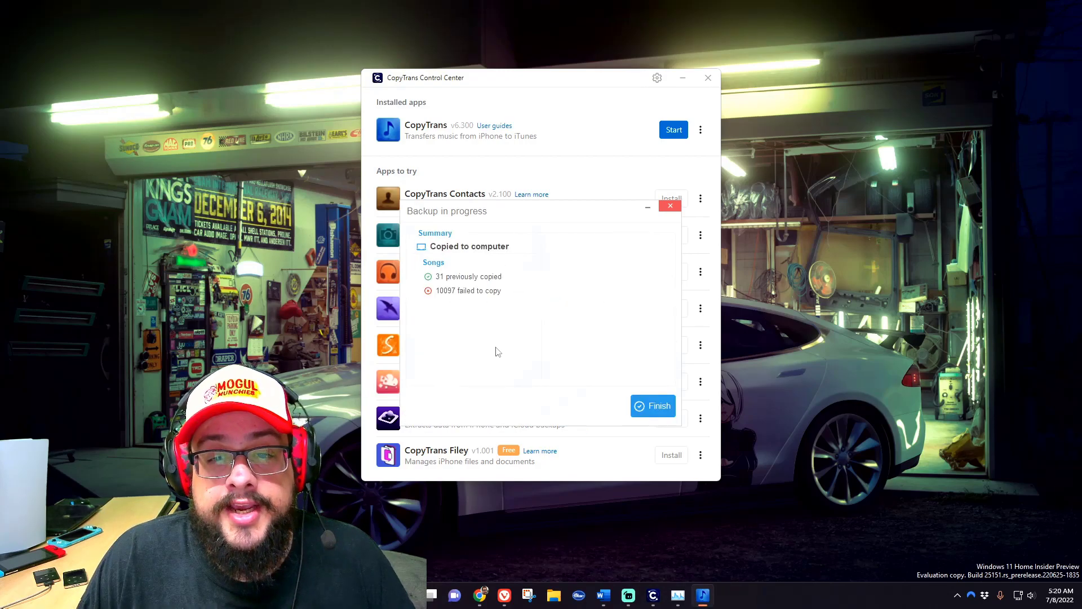
Dismiss the aborted backup summary and close CopyTrans and its Control Center
left_click(653, 406)
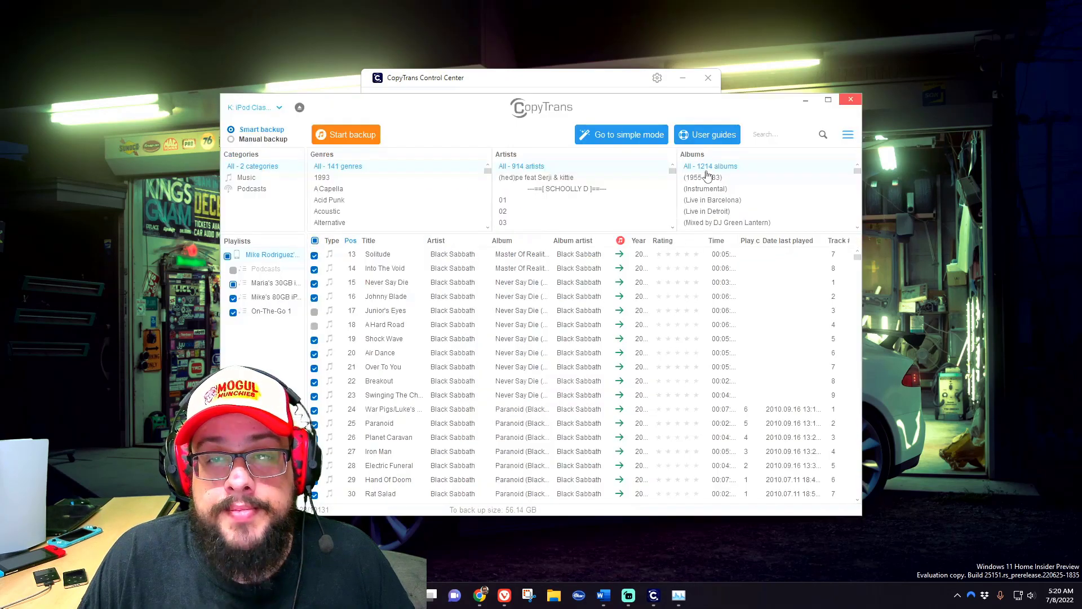
left_click(850, 101)
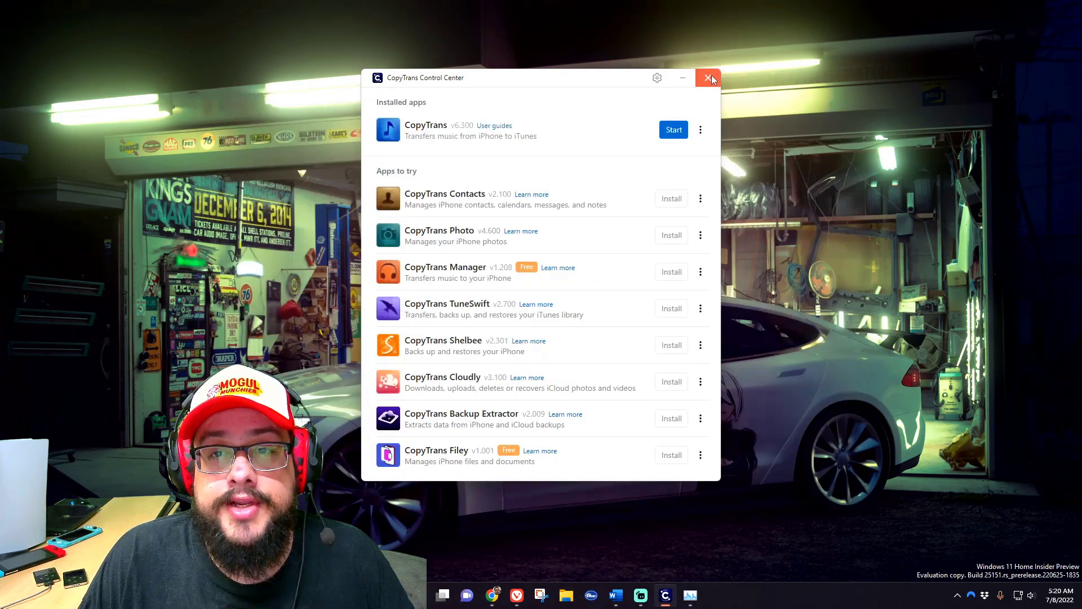
left_click(708, 77)
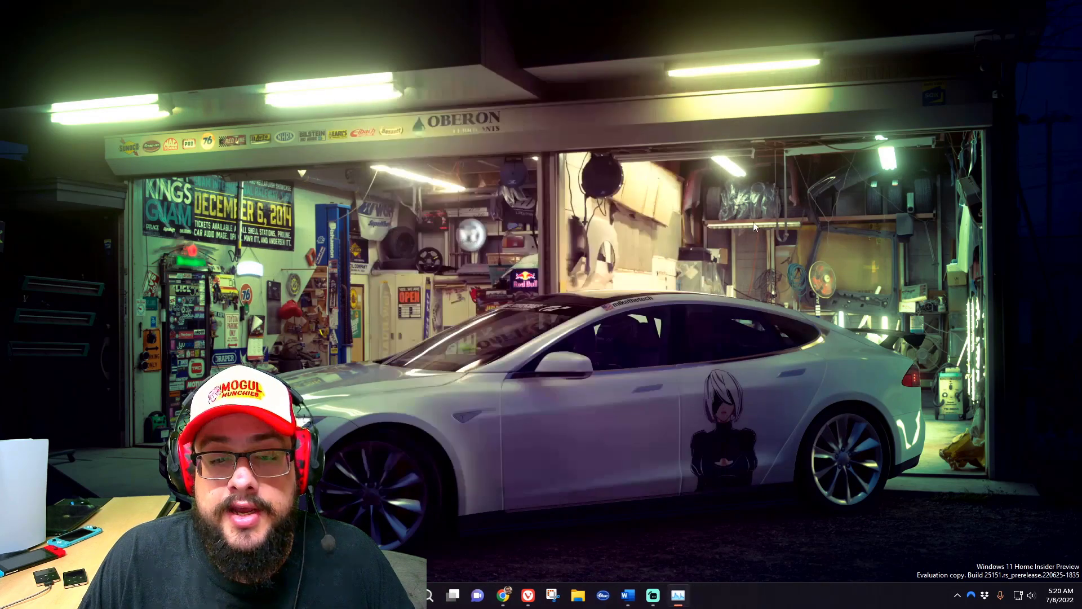
Browse the iPod drive in File Explorer with View > Show > Hidden items turned on
left_click(579, 596)
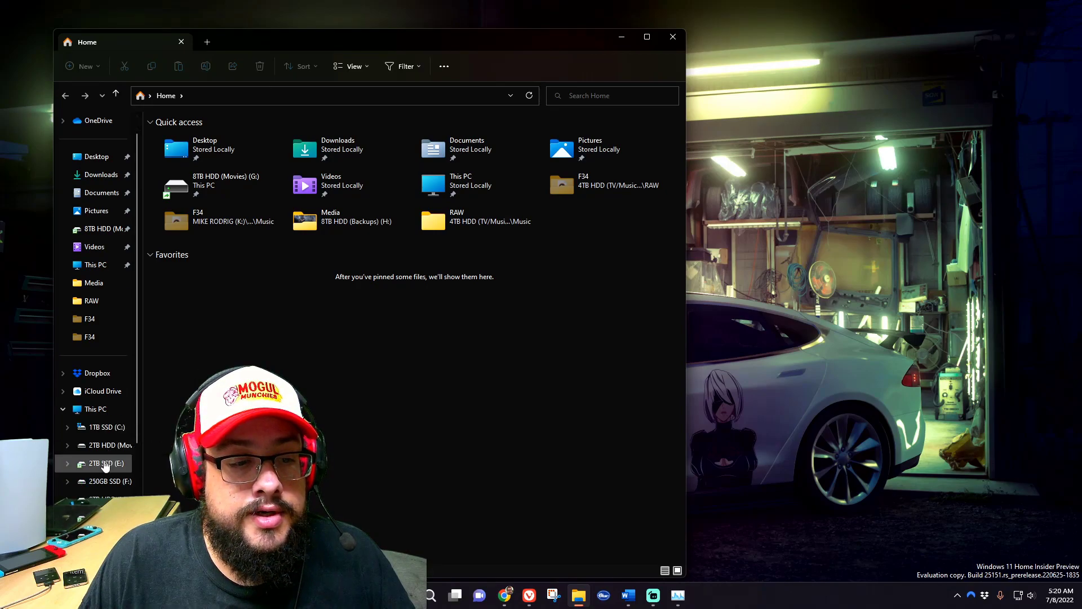
scroll(107, 448, "down", 2)
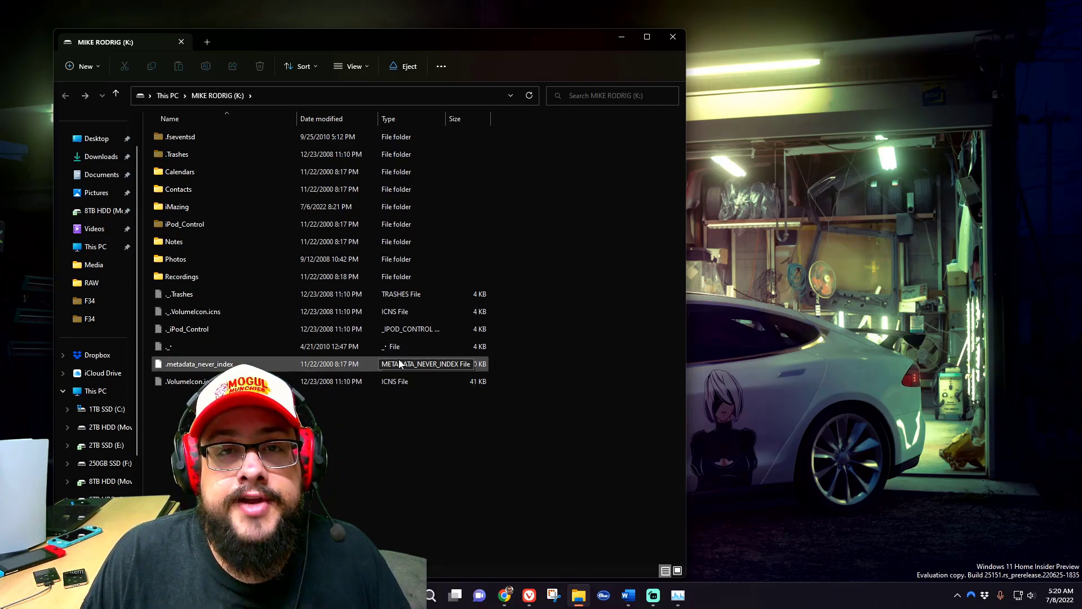
left_click(441, 66)
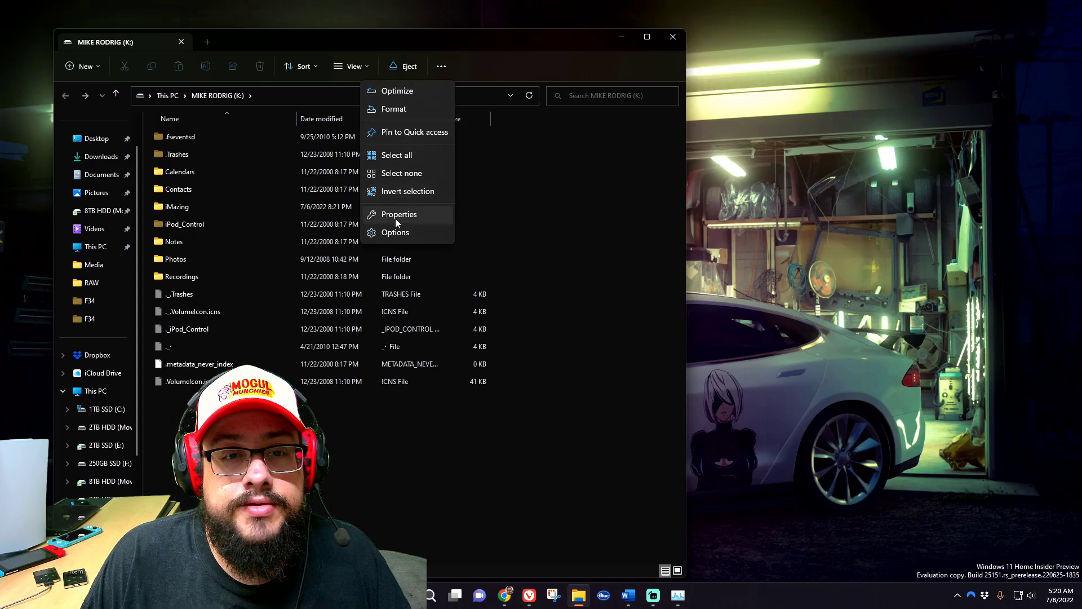
left_click(356, 71)
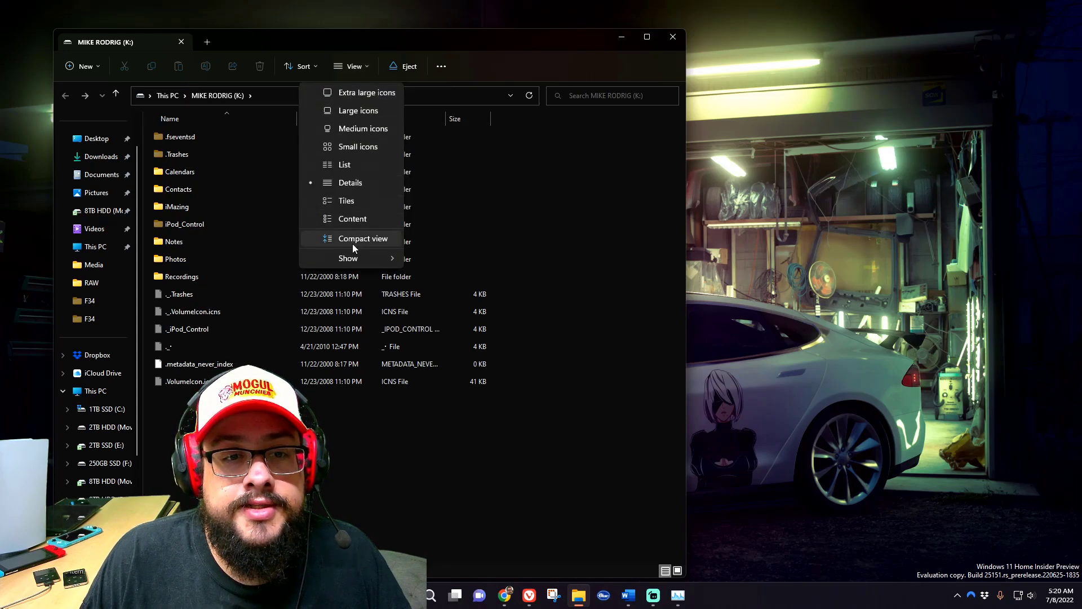
mouse_move(355, 258)
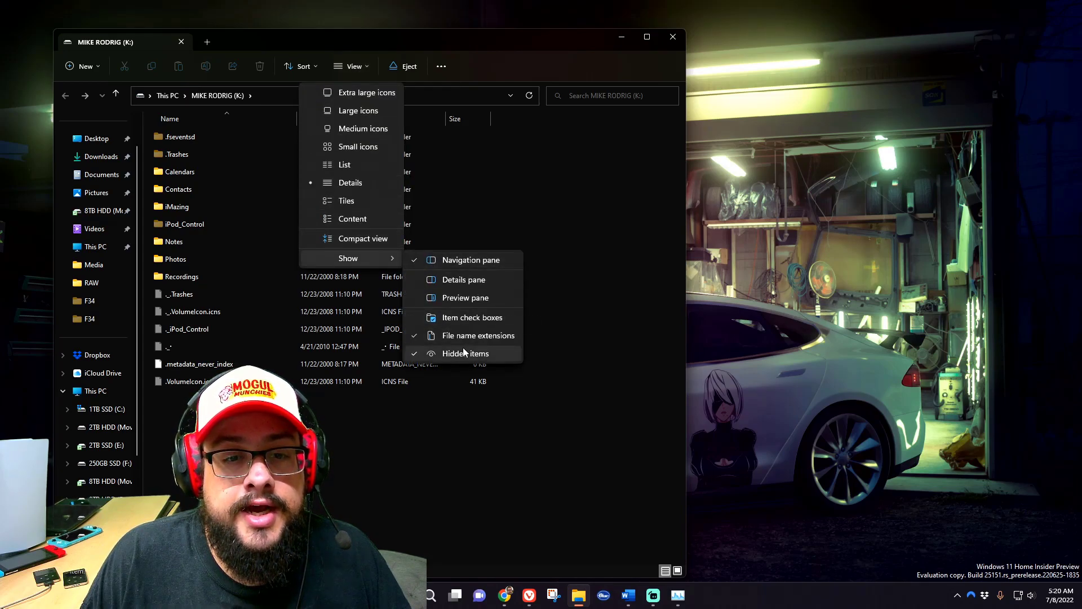
left_click(462, 353)
Open iPod_Control\Music\F00 and scroll through its scrambled-name MP3 files like ACWZ.mp3
double_click(180, 229)
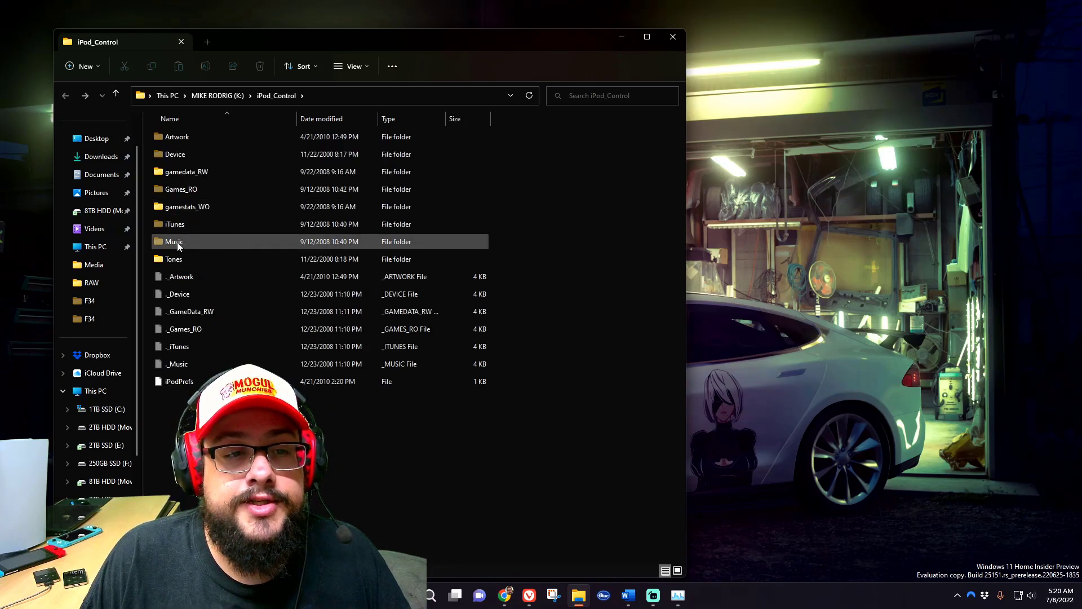
double_click(174, 242)
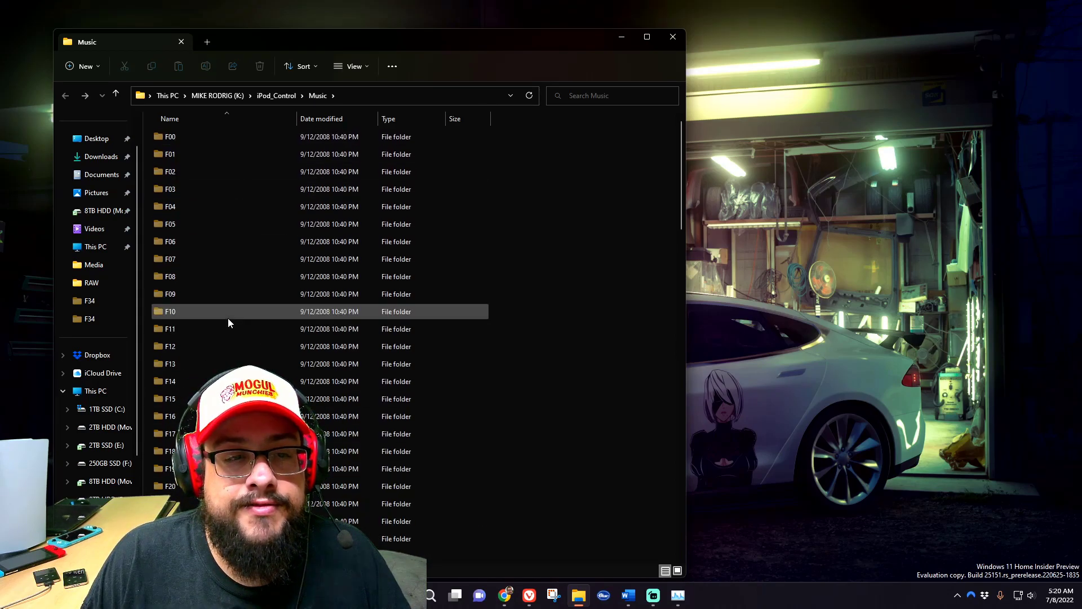
double_click(169, 140)
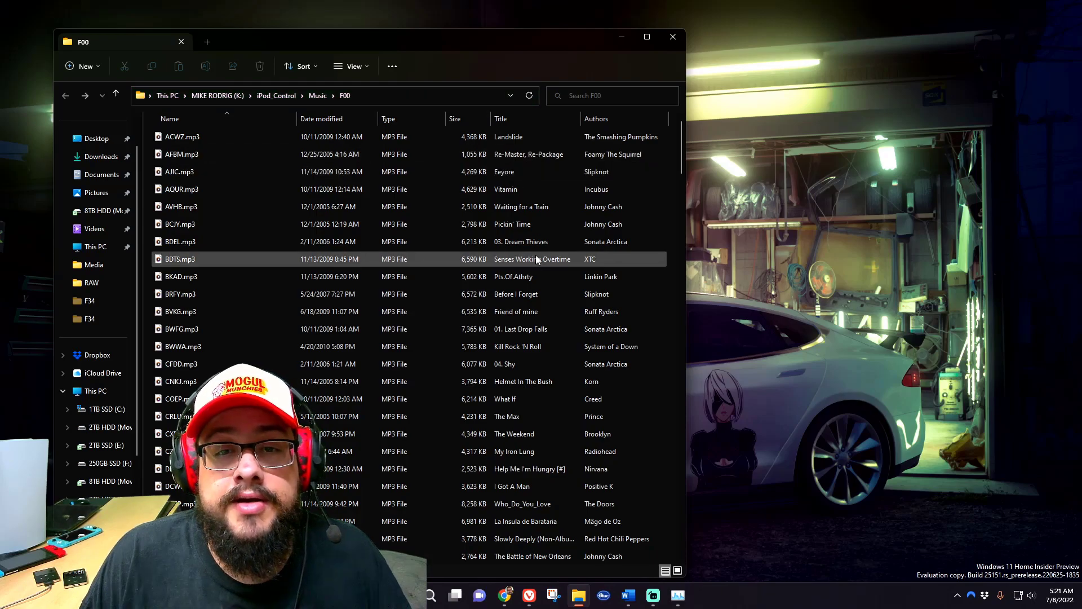
scroll(531, 380, "down", 3)
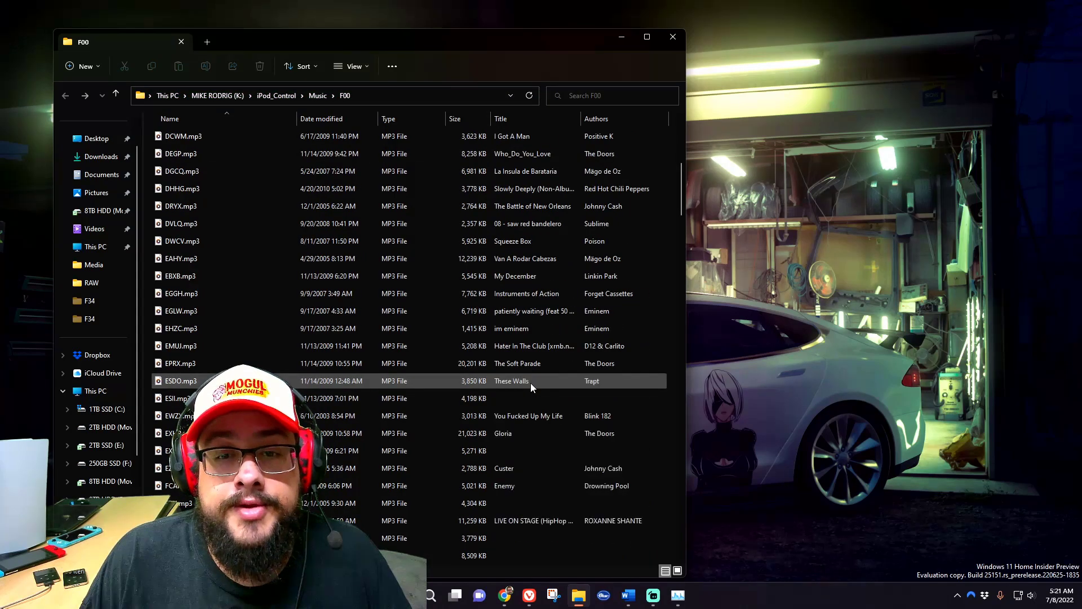
scroll(533, 360, "up", 3)
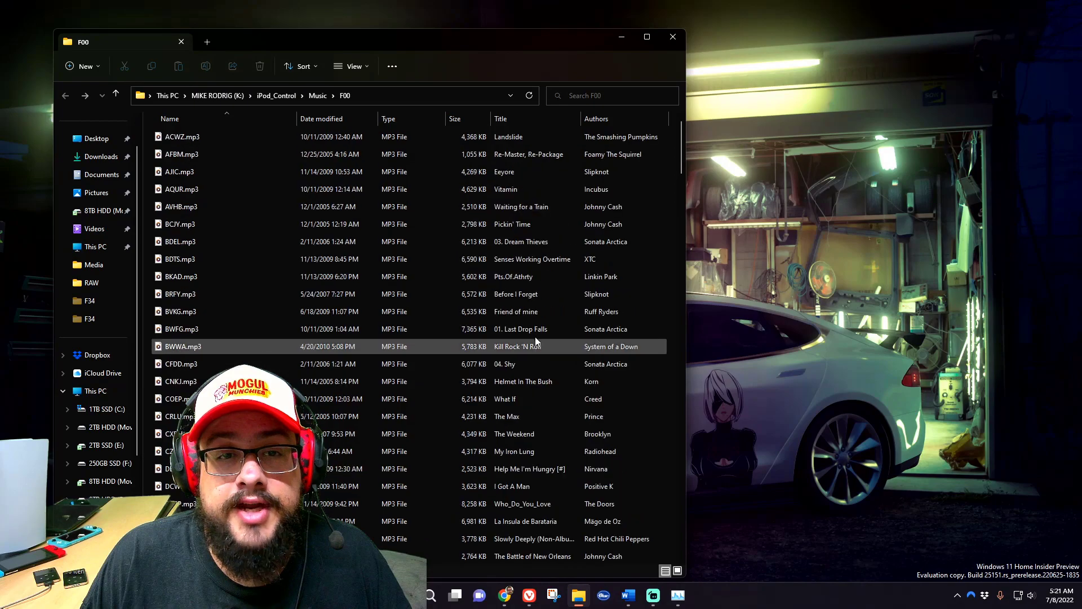
right_click(188, 193)
key("Escape")
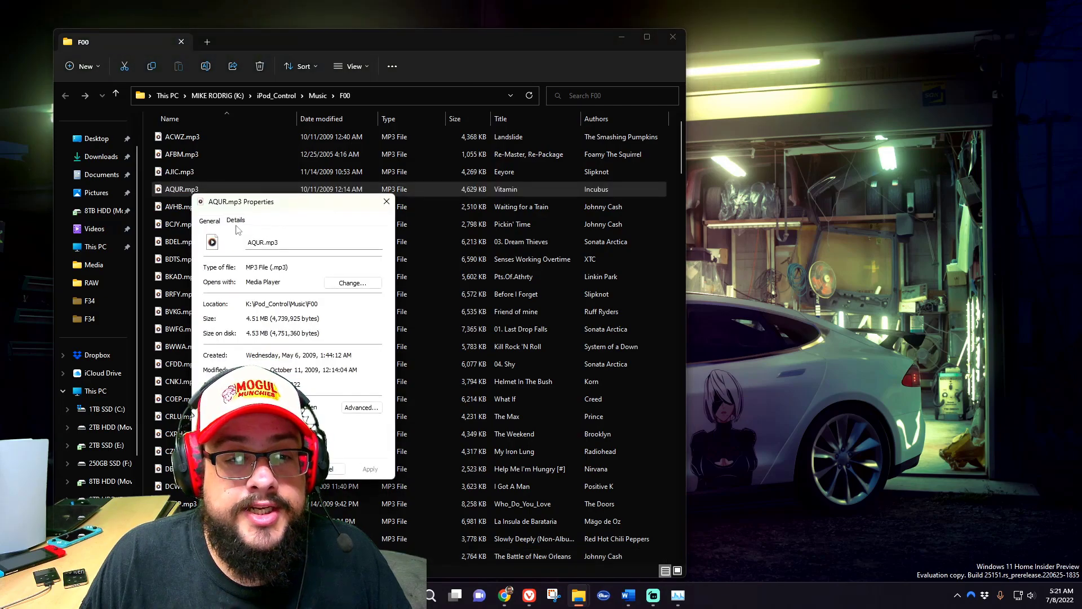
left_click(237, 224)
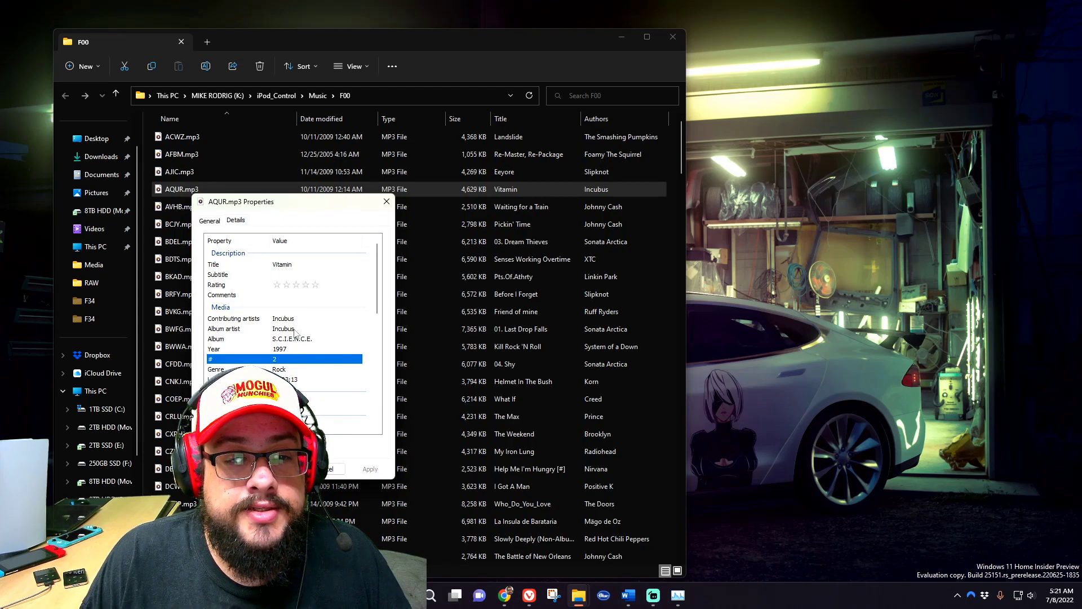
scroll(303, 312, "down", 1)
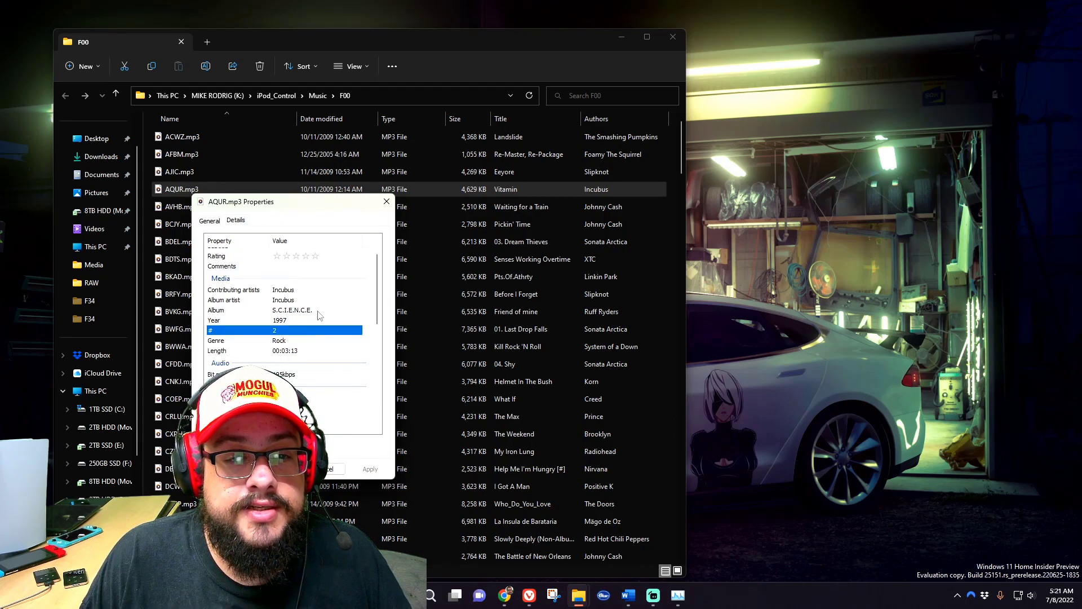
scroll(292, 323, "down", 1)
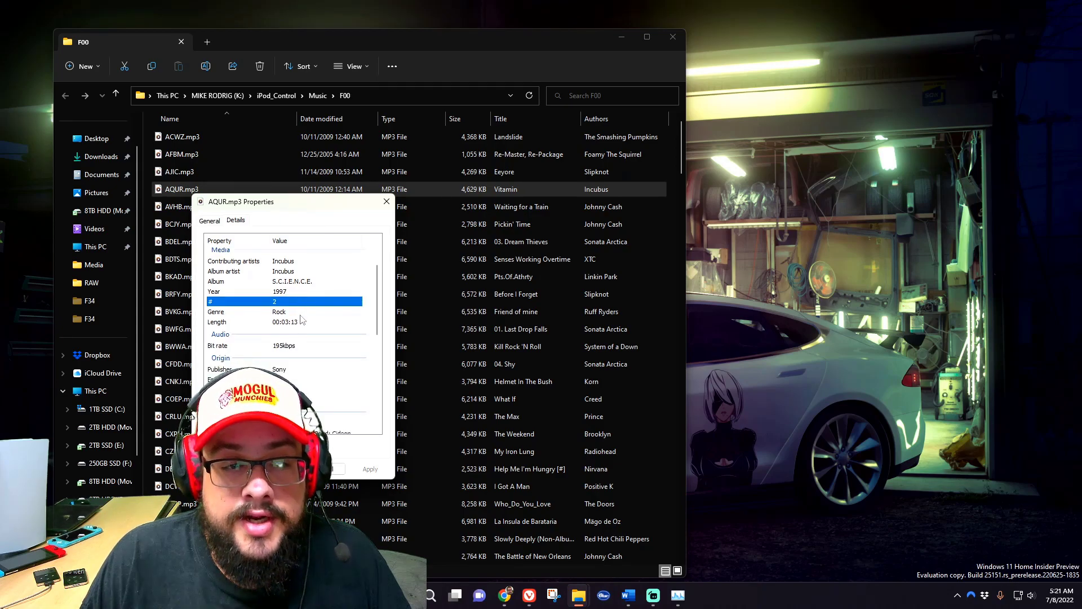
scroll(310, 314, "down", 1)
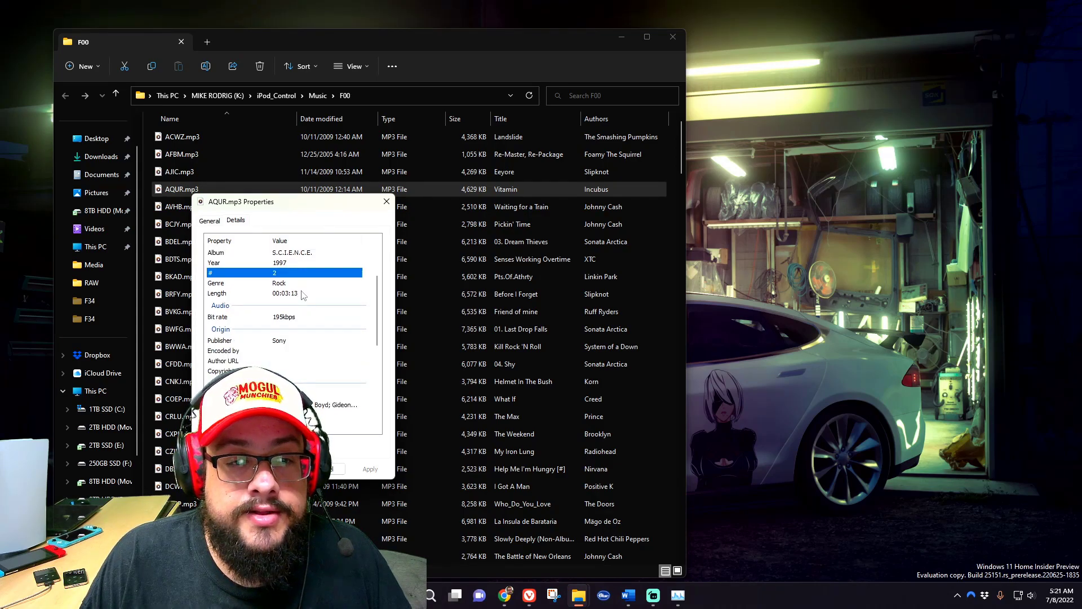
scroll(306, 318, "down", 2)
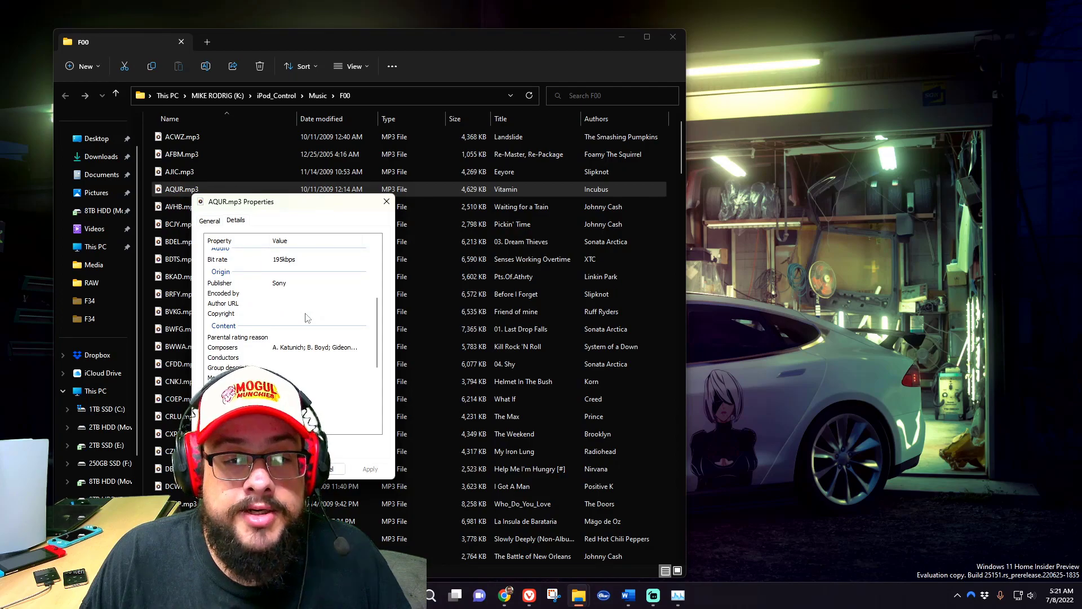
scroll(307, 317, "down", 1)
left_click(292, 321)
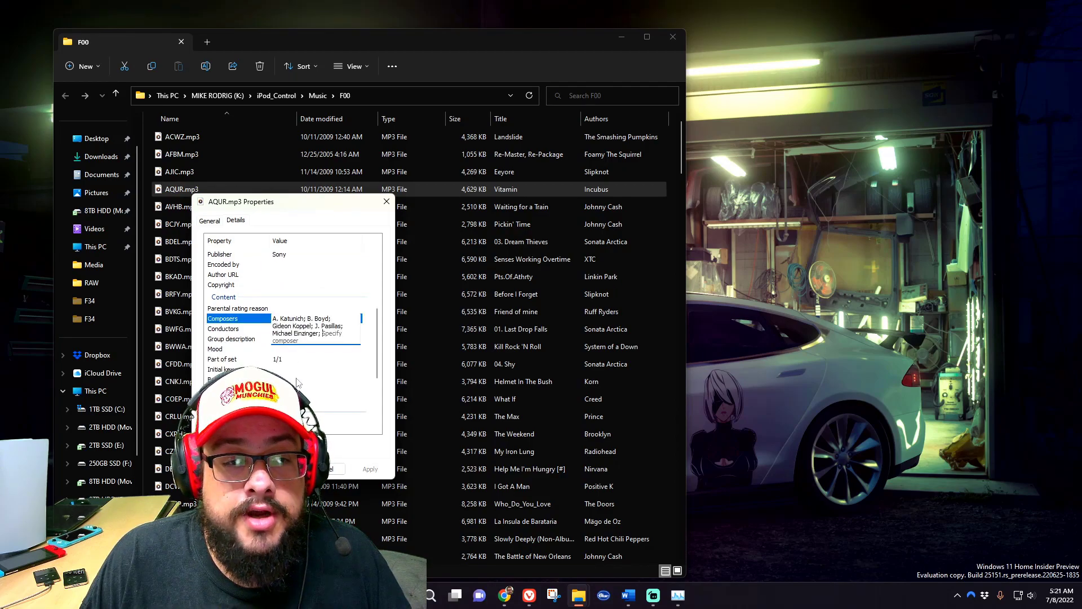
left_click(358, 403)
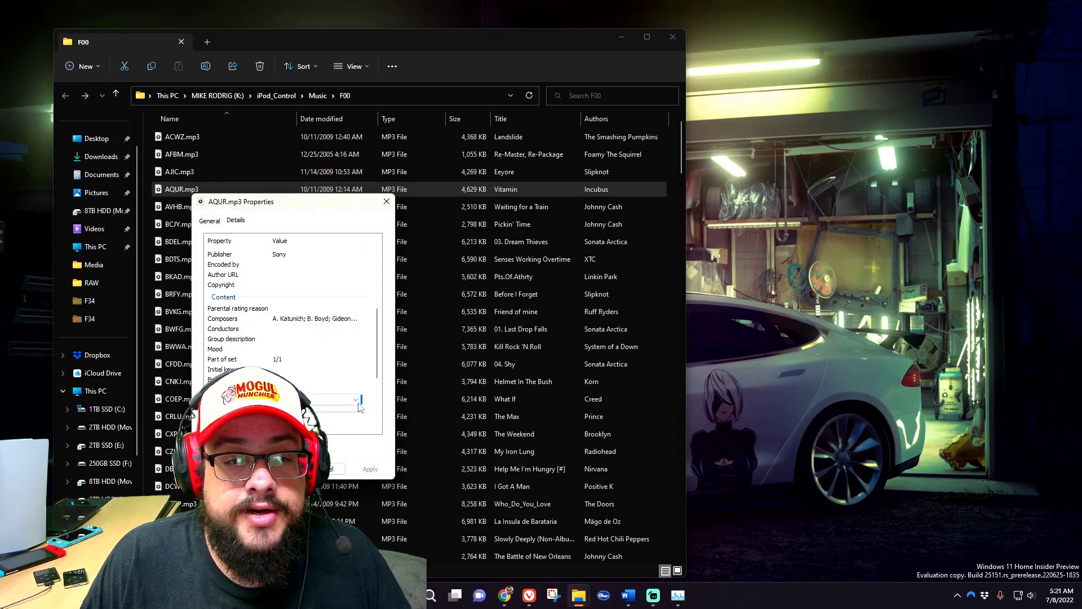
left_click(333, 468)
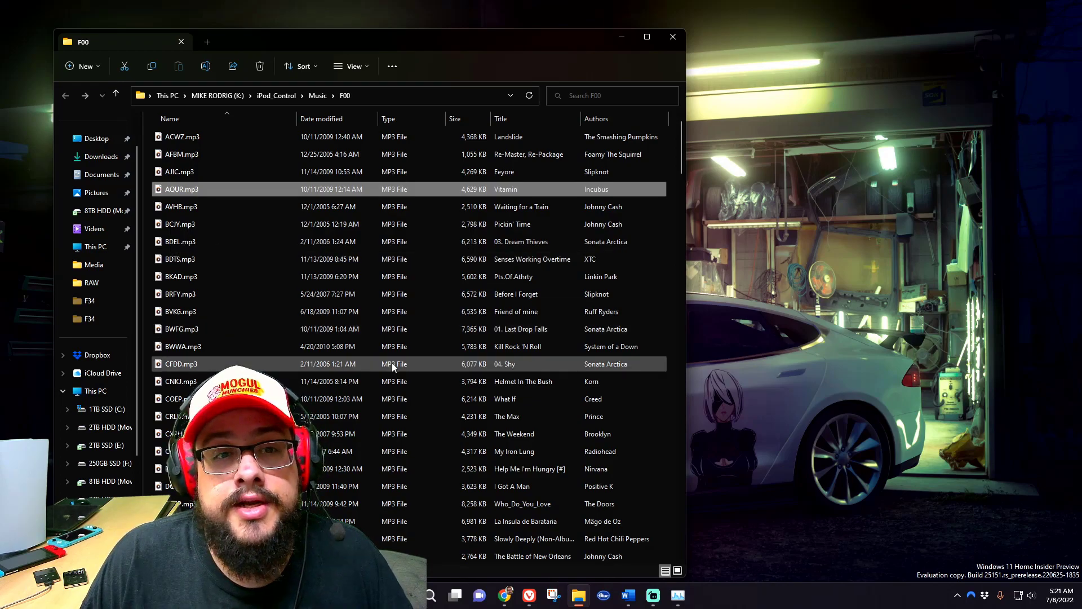
Go back up through the Music breadcrumb to the iPod_Control folder
left_click(317, 96)
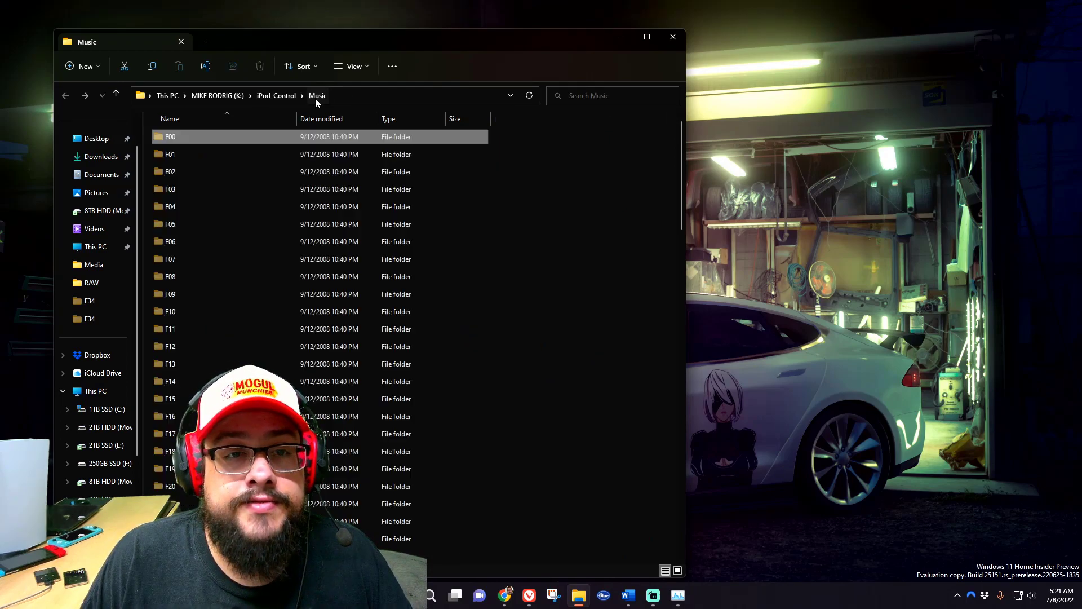
left_click(277, 96)
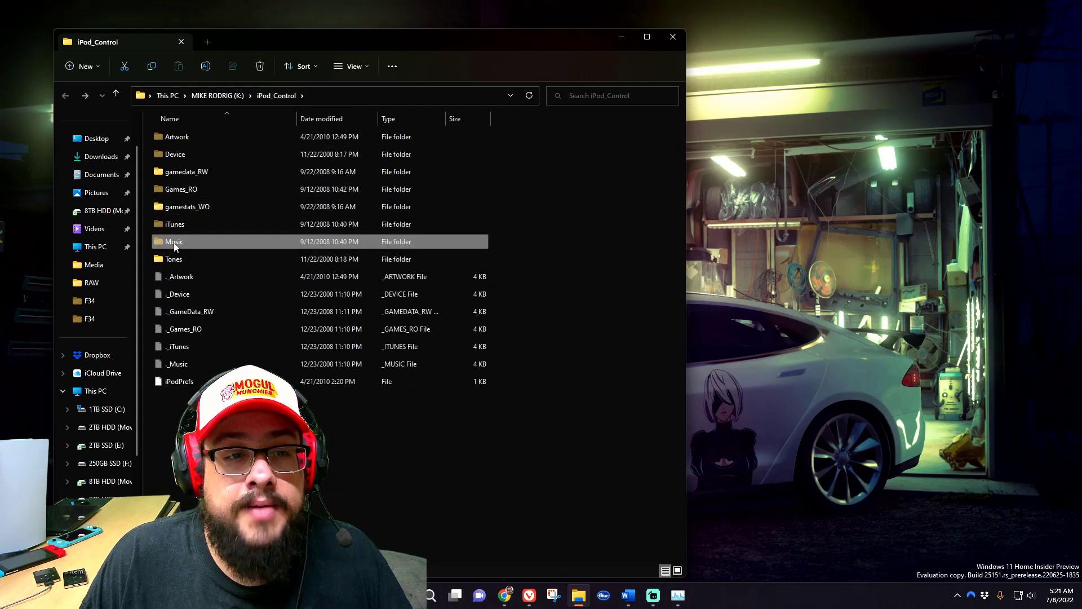
mouse_move(175, 246)
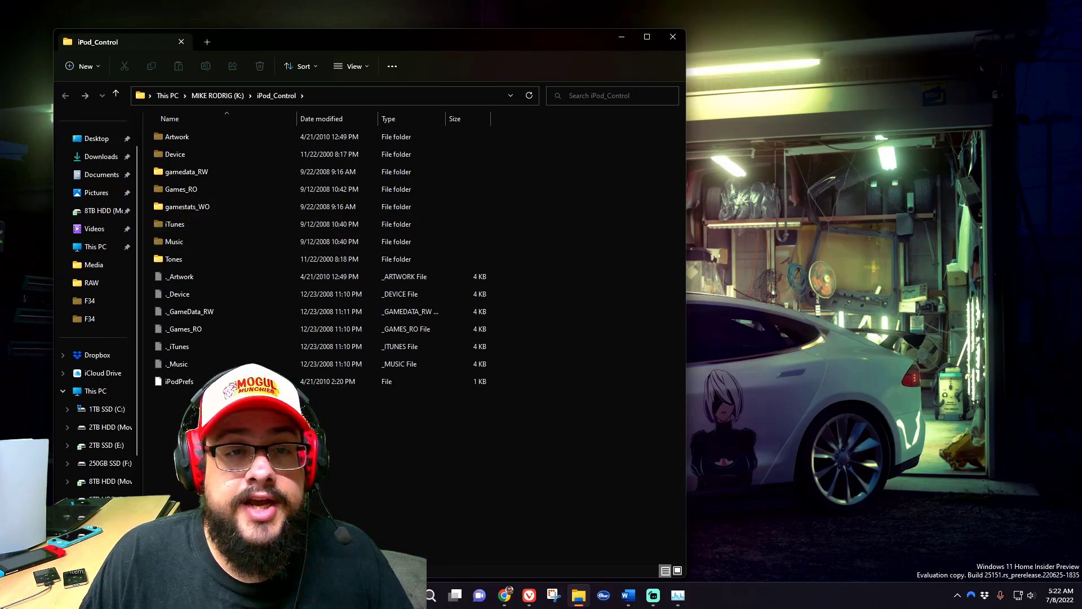
left_click(673, 36)
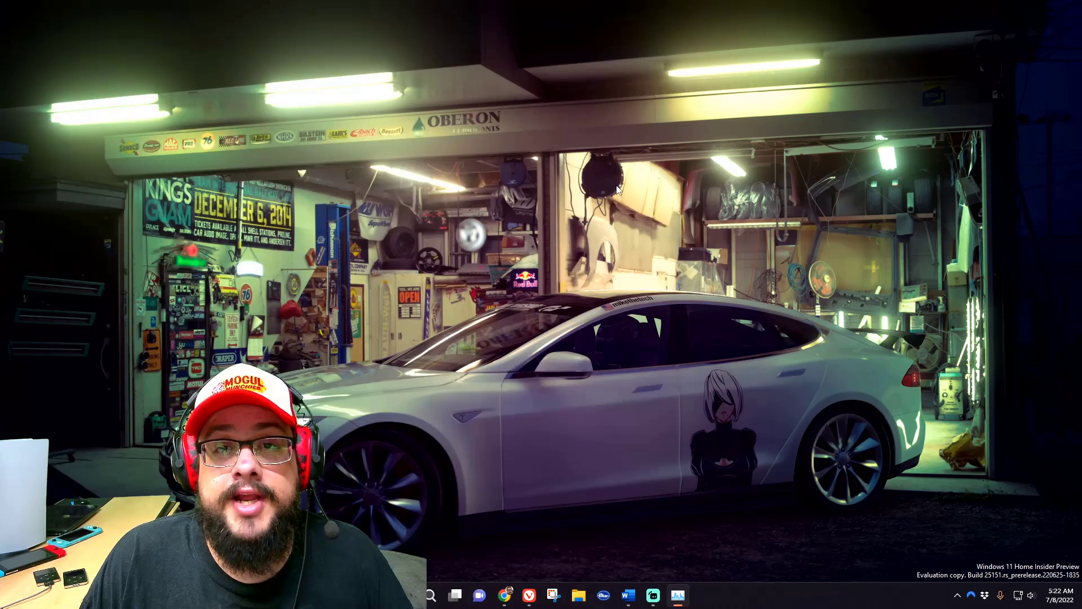